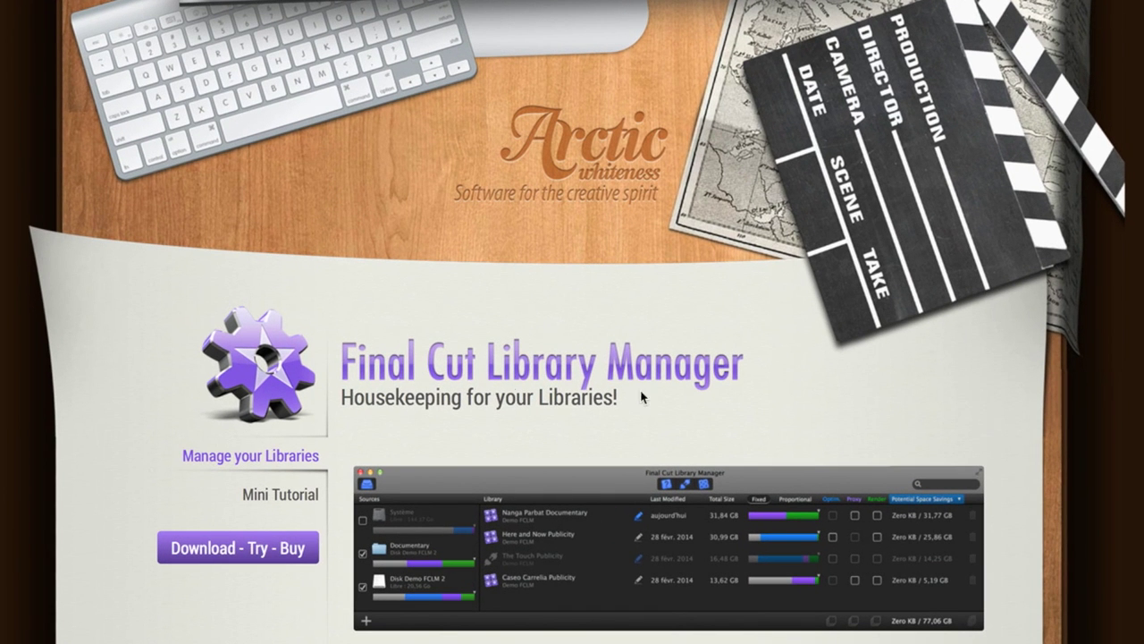
Scroll the Arctic Whiteness feature sections, then switch to Final Cut Library Manager
{"action": "scroll", "coordinate": [771, 400], "scroll_direction": "down", "scroll_amount": 10}
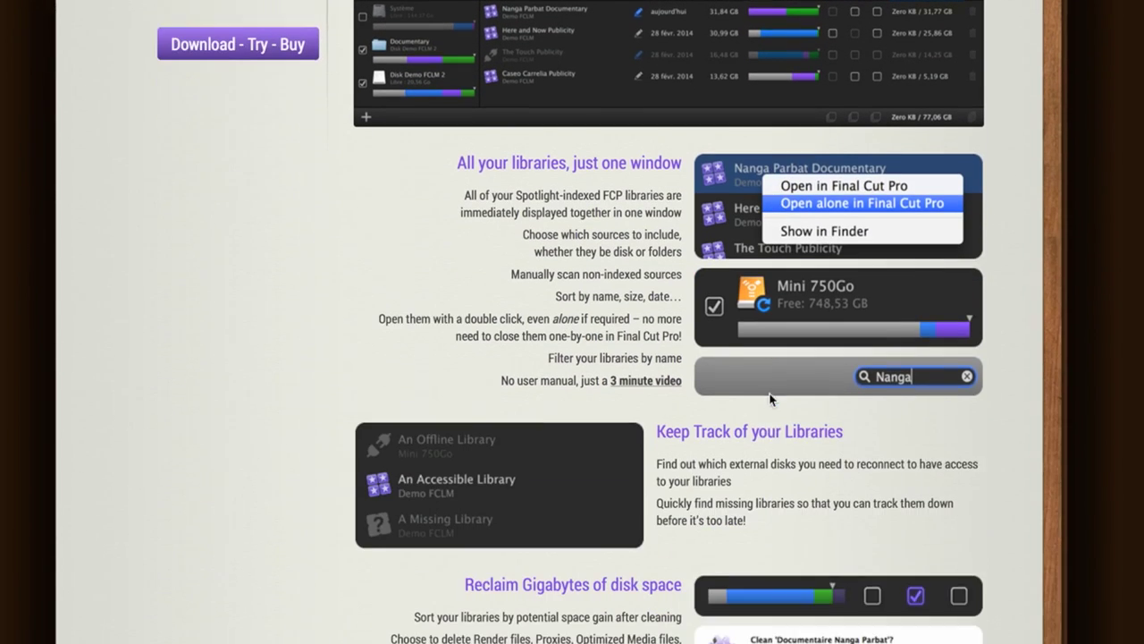
{"action": "scroll", "coordinate": [771, 394], "scroll_direction": "up", "scroll_amount": 7}
{"action": "scroll", "coordinate": [770, 394], "scroll_direction": "up", "scroll_amount": 4}
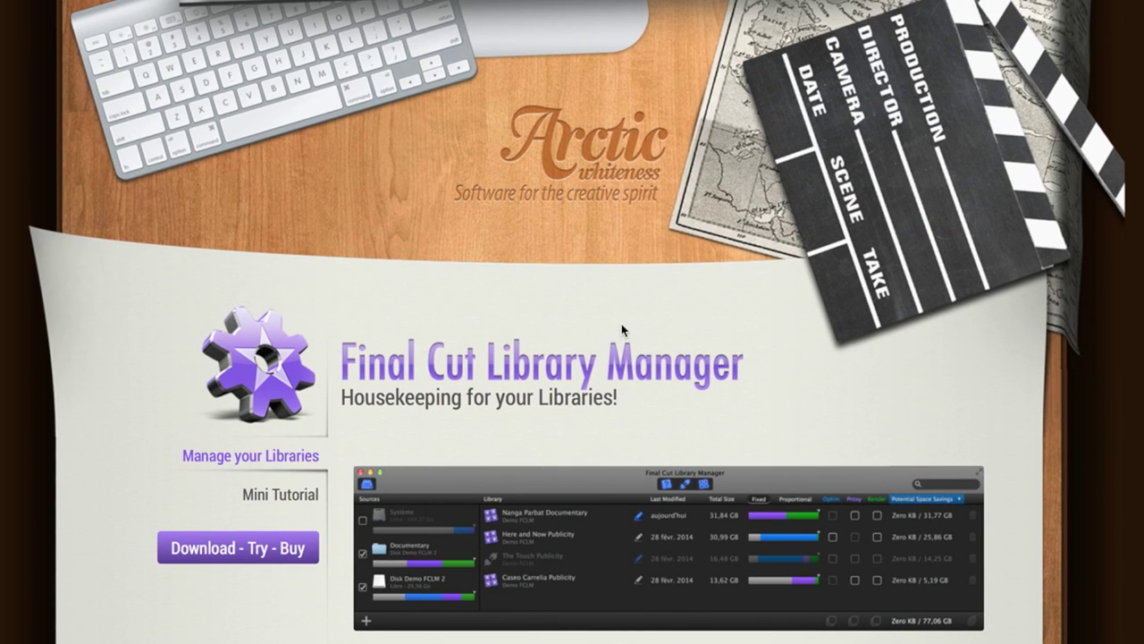
{"action": "key", "text": "super+Tab"}
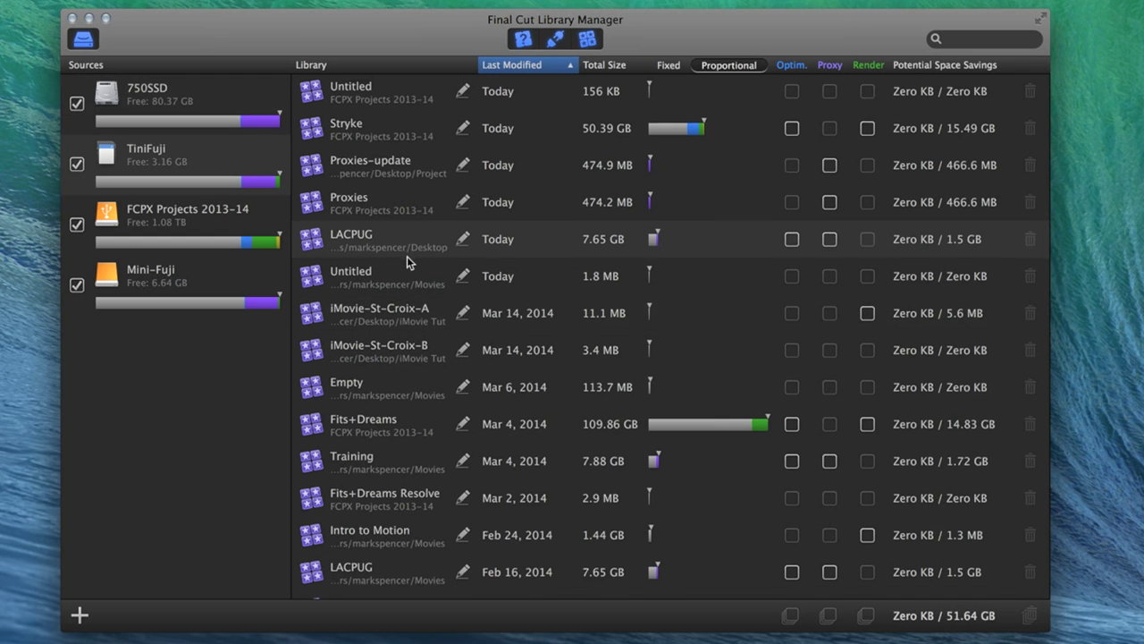
Check LACPUG's drive, then highlight the libraries stored on 750SSD and TiniFuji
{"action": "scroll", "coordinate": [407, 256], "scroll_direction": "down", "scroll_amount": 5}
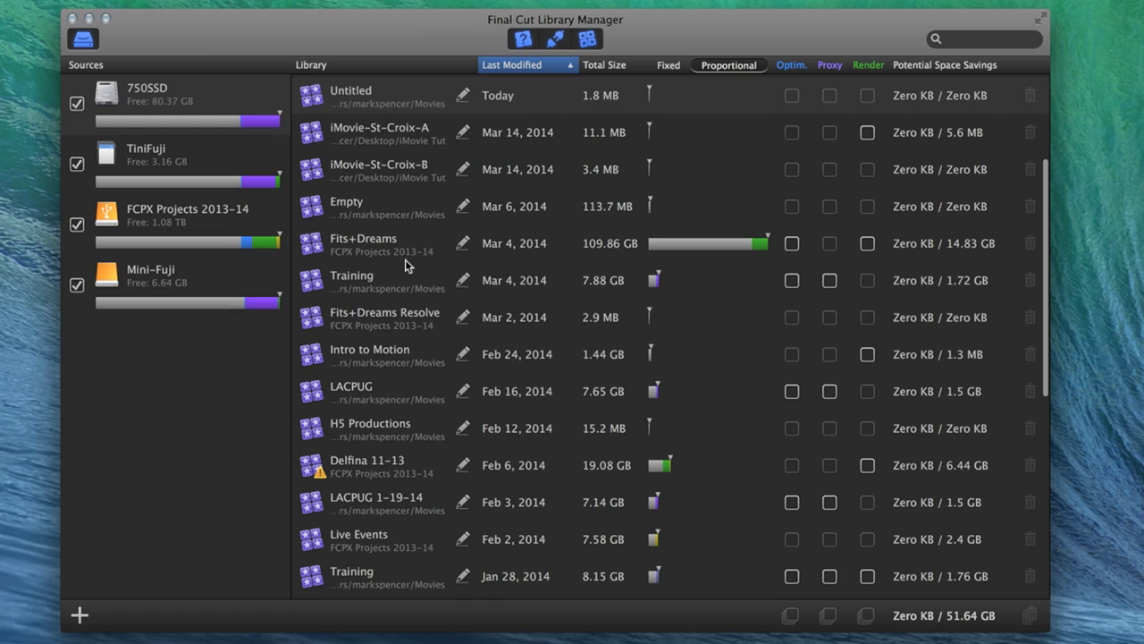
{"action": "left_click", "coordinate": [358, 393]}
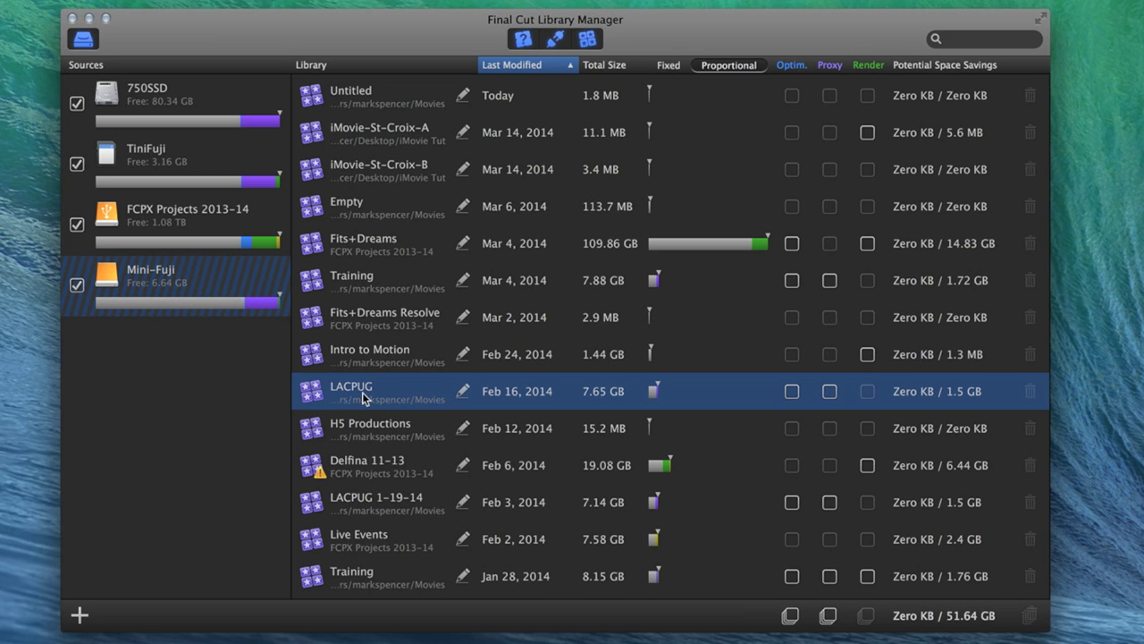
{"action": "scroll", "coordinate": [362, 392], "scroll_direction": "down", "scroll_amount": 2}
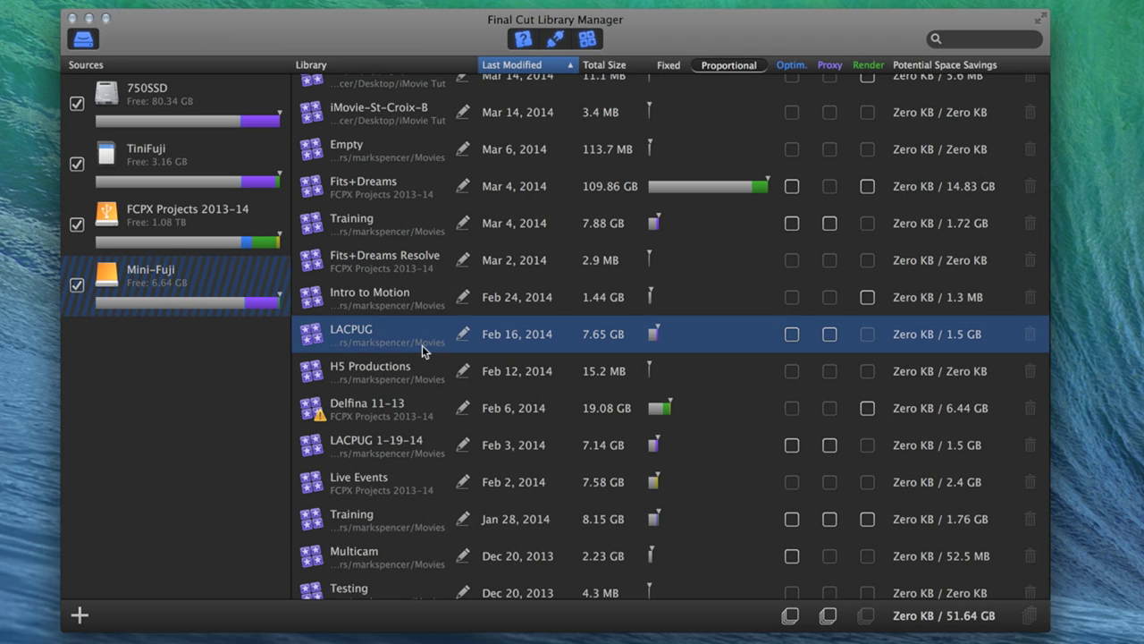
{"action": "scroll", "coordinate": [422, 347], "scroll_direction": "up", "scroll_amount": 8}
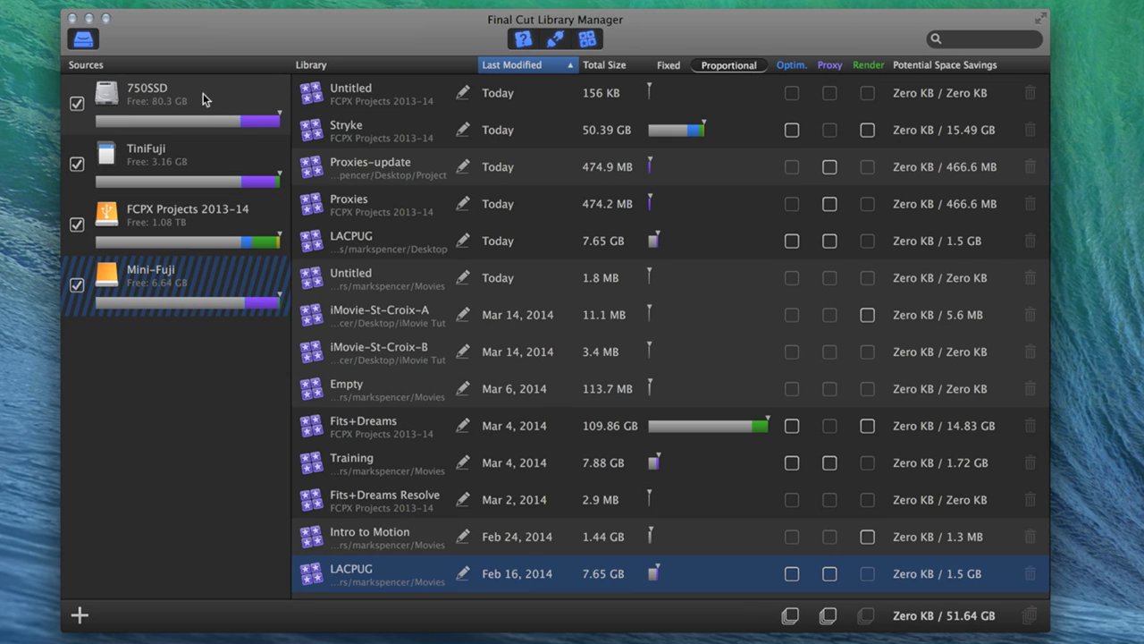
{"action": "left_click", "coordinate": [203, 93]}
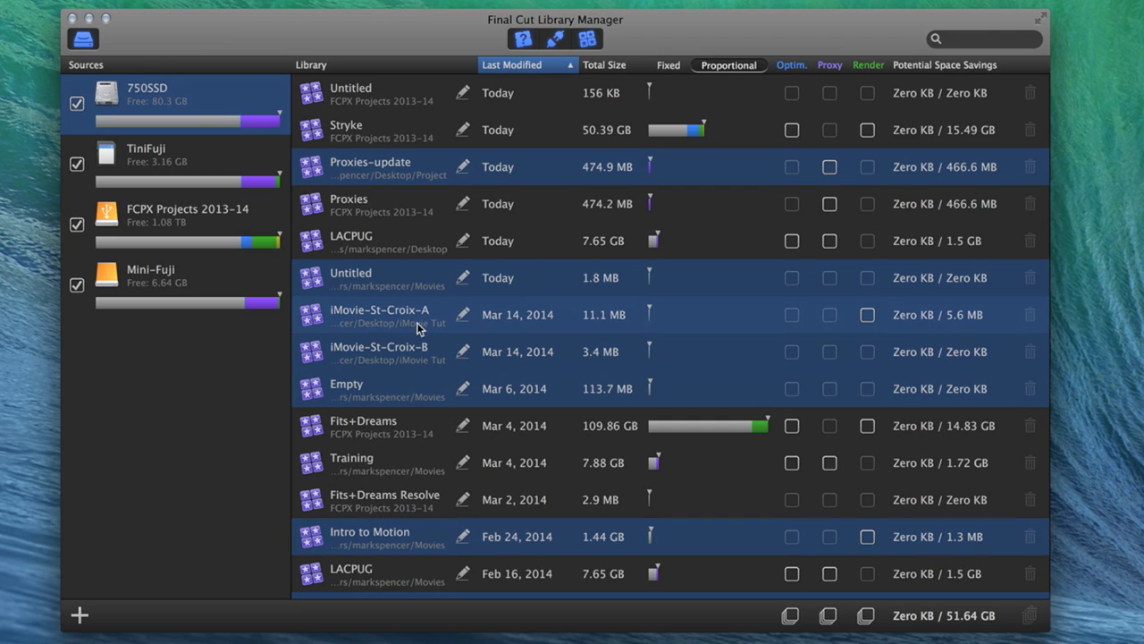
{"action": "left_click", "coordinate": [214, 161]}
Highlight Mini-Fuji's libraries, clear the highlight, then sort by name, last modified and total size
{"action": "left_click", "coordinate": [209, 285]}
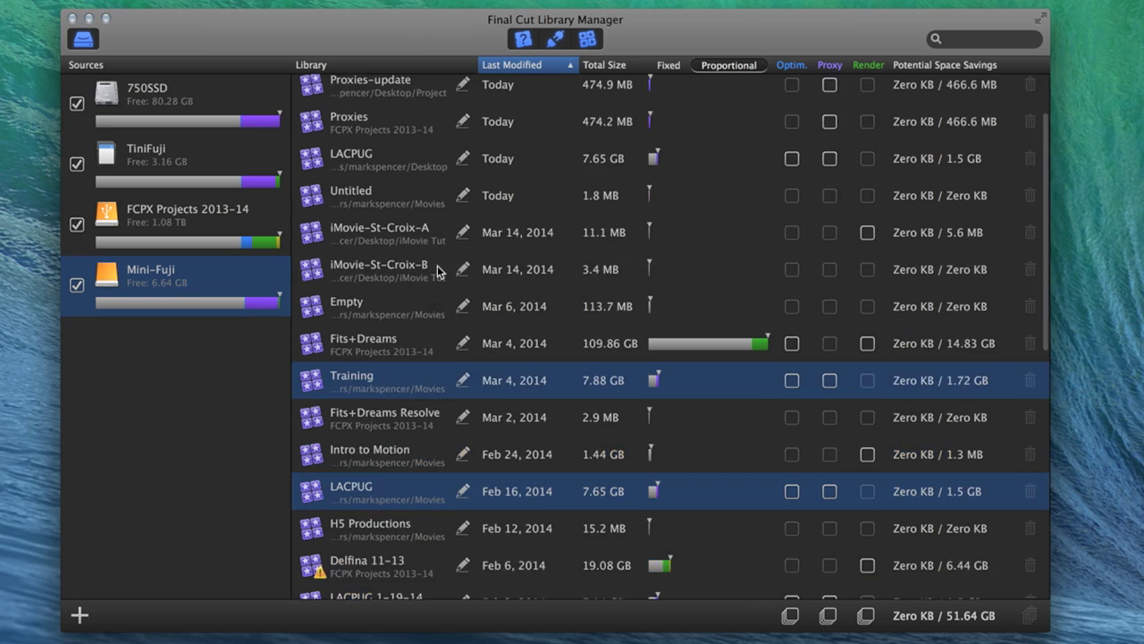
{"action": "left_click", "coordinate": [214, 371]}
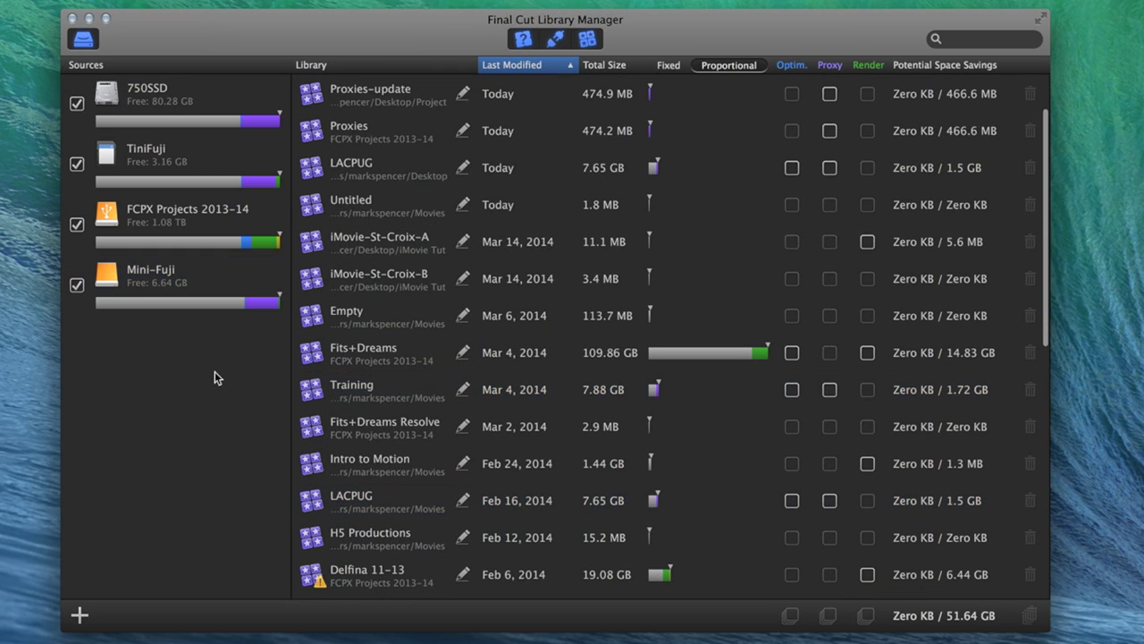
{"action": "left_click", "coordinate": [396, 70]}
{"action": "left_click", "coordinate": [504, 66]}
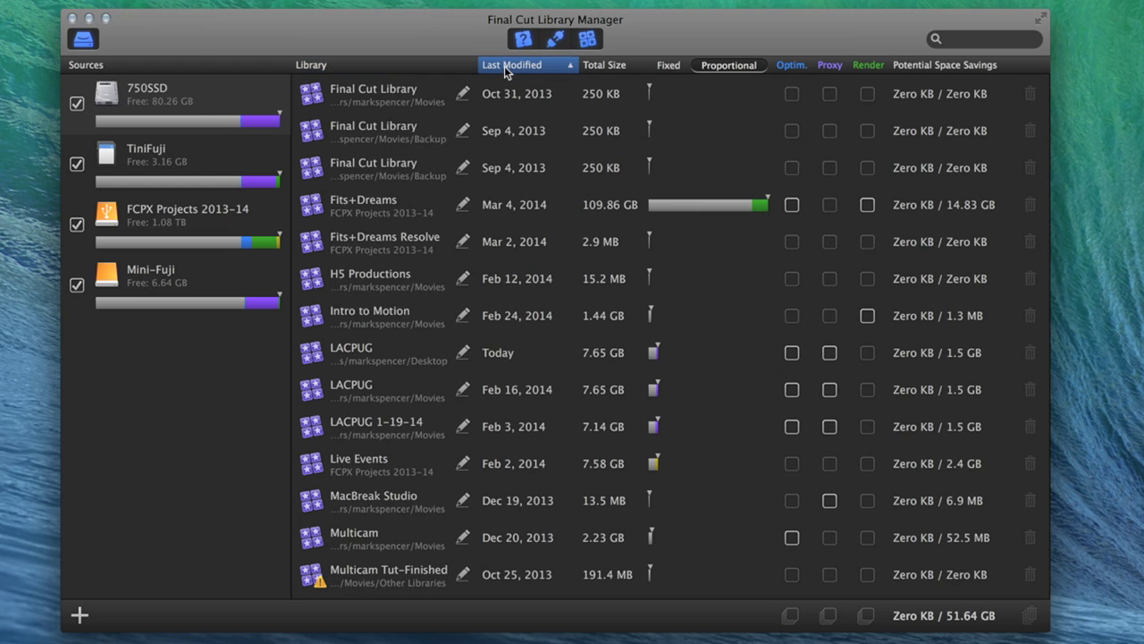
{"action": "left_click", "coordinate": [595, 66]}
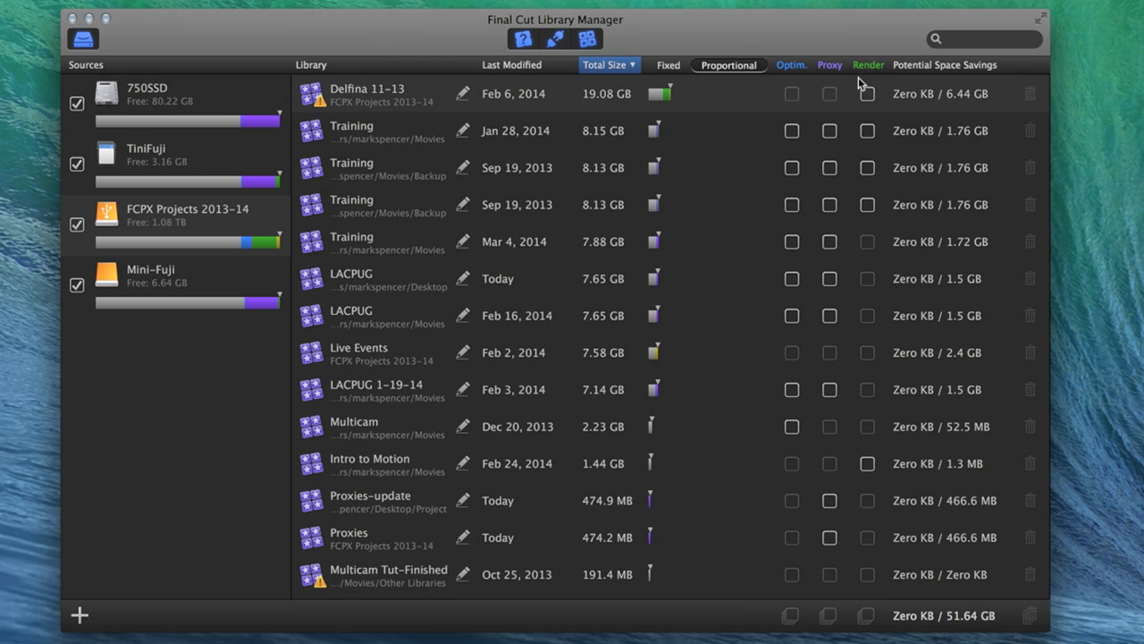
Review the size-sorted list, then re-sort the libraries by last modified date
{"action": "scroll", "coordinate": [790, 194], "scroll_direction": "down", "scroll_amount": 15}
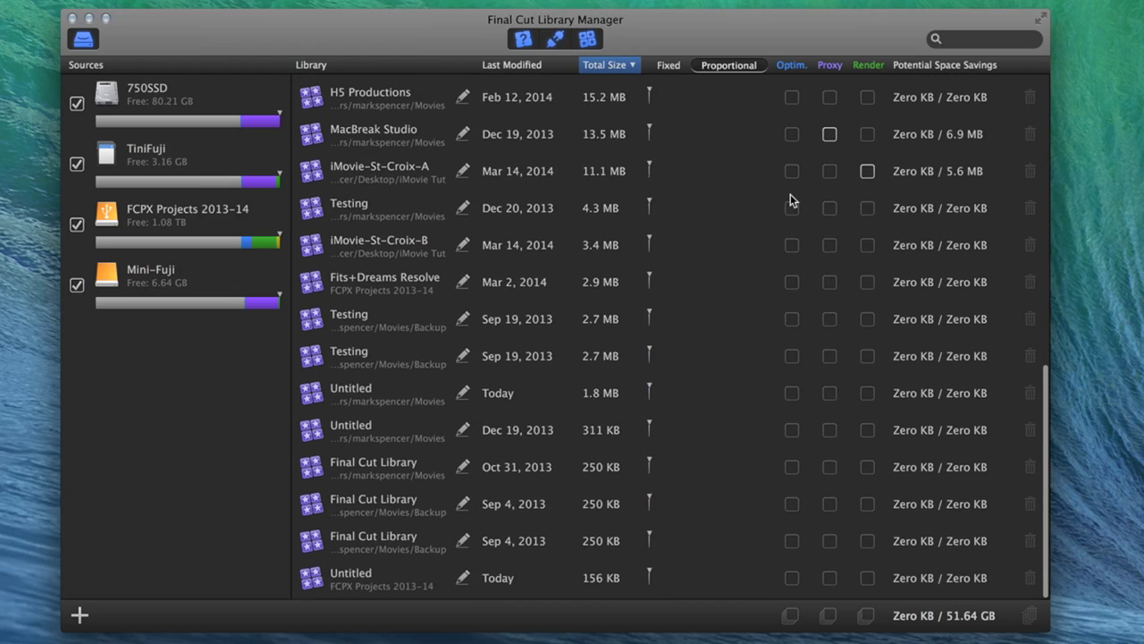
{"action": "scroll", "coordinate": [790, 194], "scroll_direction": "up", "scroll_amount": 15}
{"action": "scroll", "coordinate": [790, 194], "scroll_direction": "up", "scroll_amount": 2}
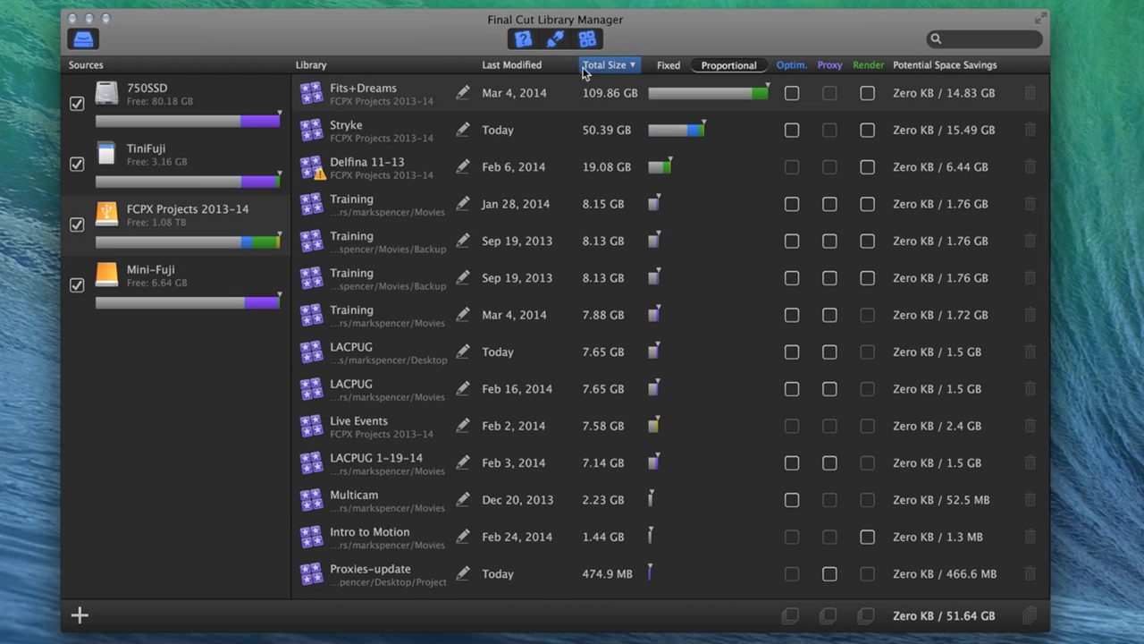
{"action": "left_click", "coordinate": [536, 64]}
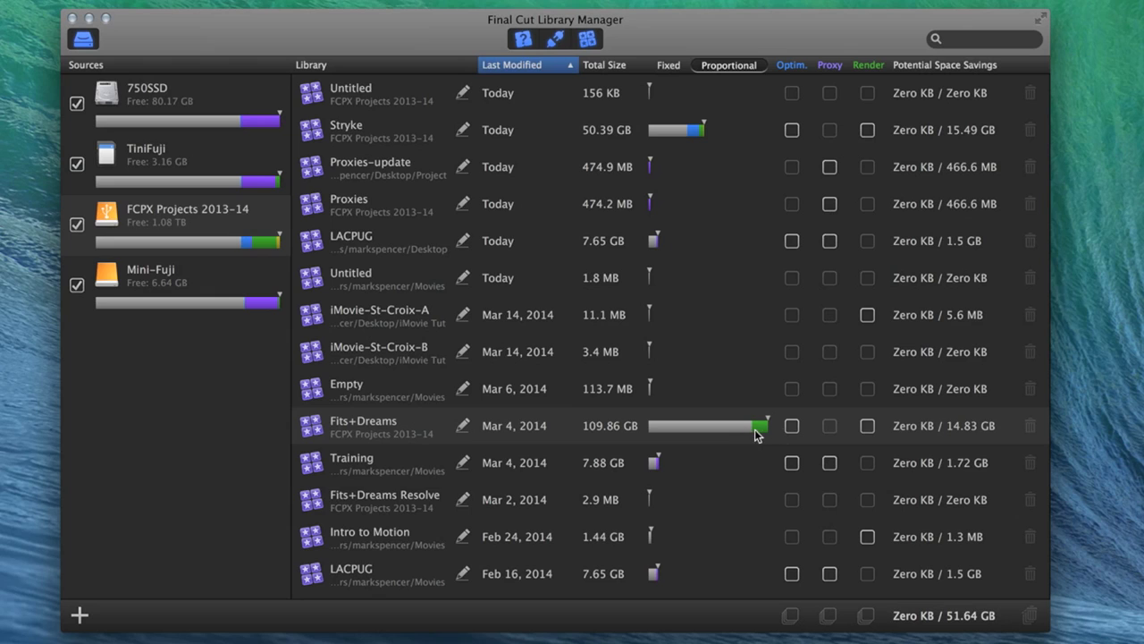
Mark Fits+Dreams render files for cleaning, start the clean, then cancel it
{"action": "left_click", "coordinate": [866, 426]}
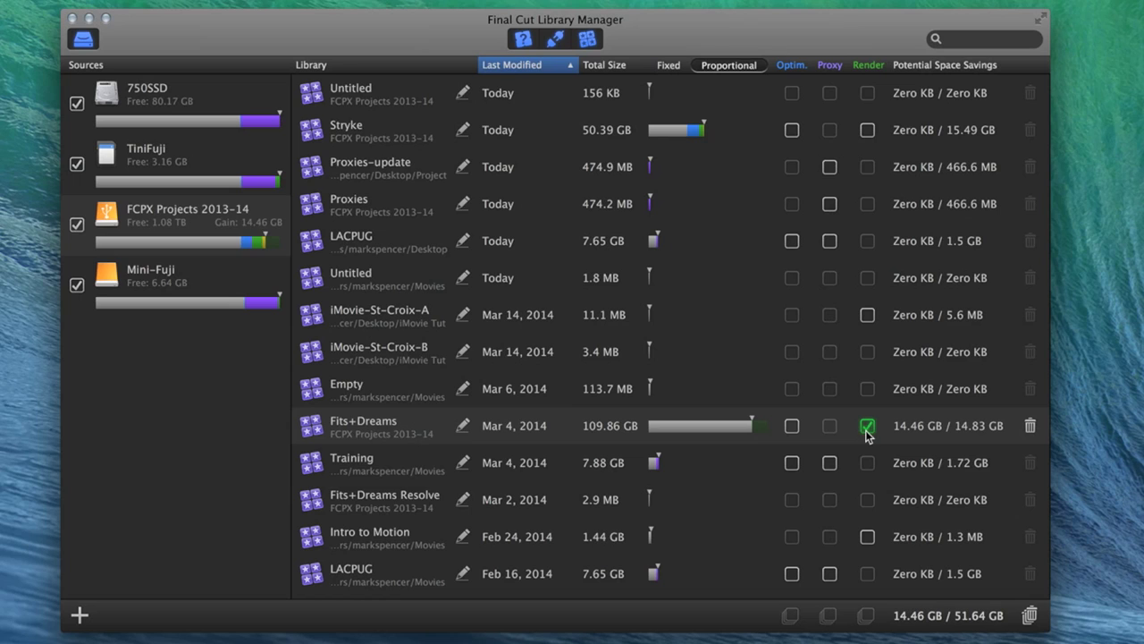
{"action": "left_click", "coordinate": [1030, 616]}
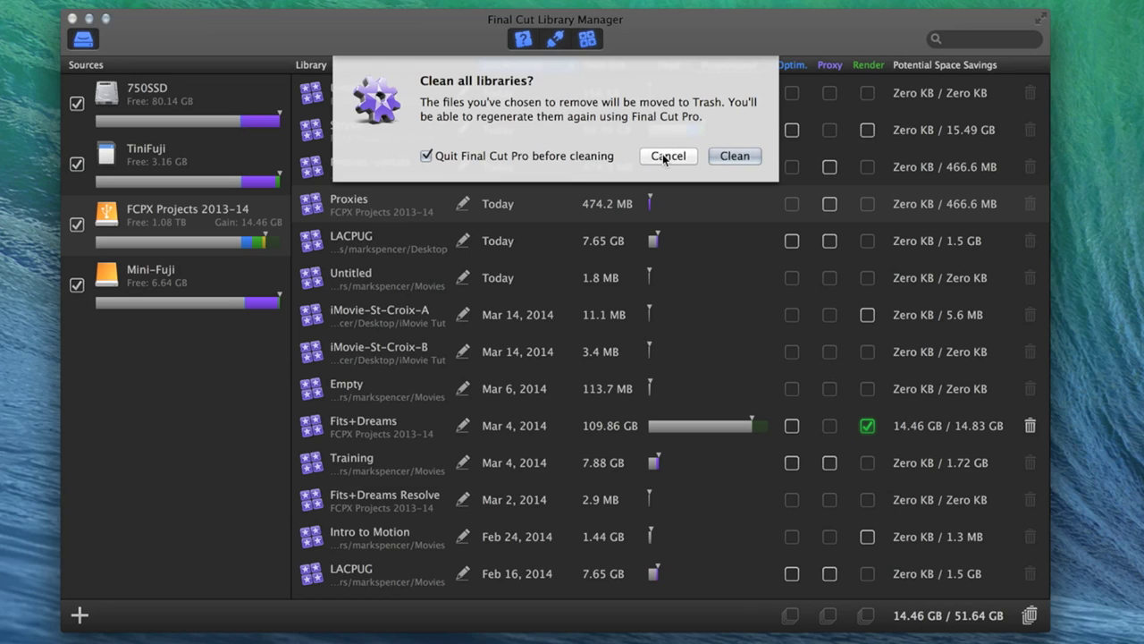
{"action": "left_click", "coordinate": [663, 154]}
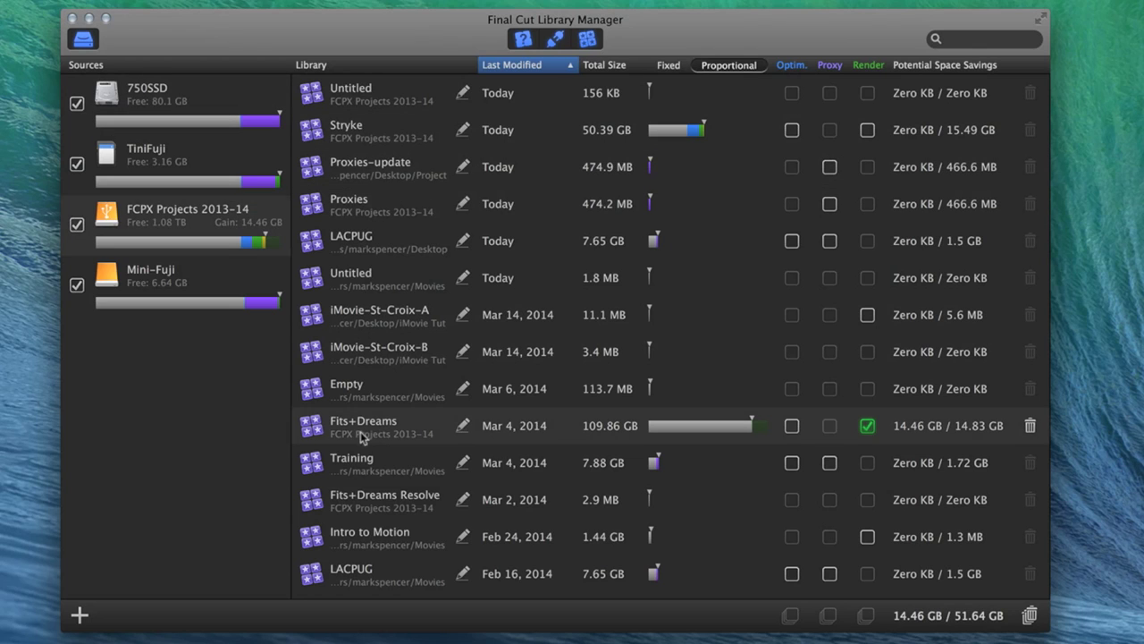
Select Fits+Dreams and unmark its render files for cleaning
{"action": "left_click", "coordinate": [403, 436]}
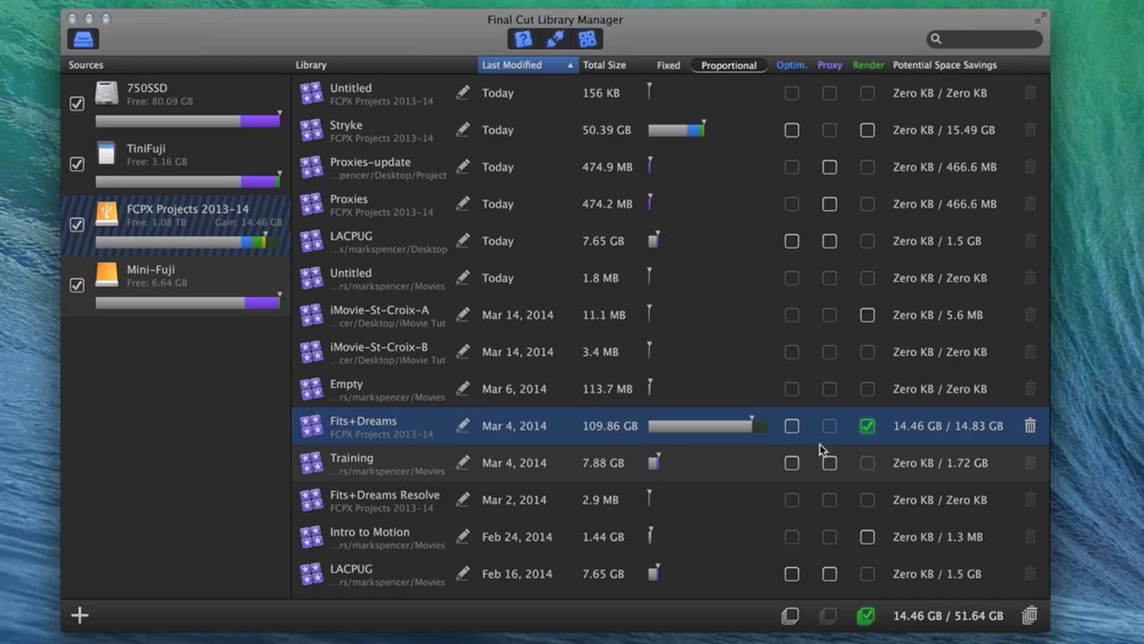
{"action": "left_click", "coordinate": [866, 426]}
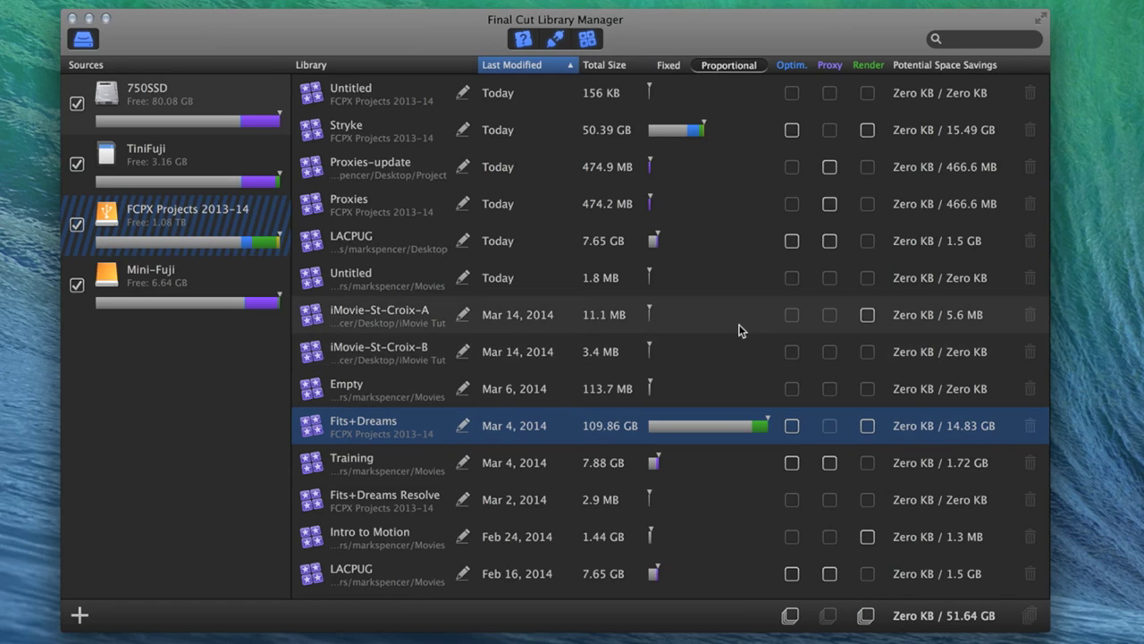
{"action": "scroll", "coordinate": [738, 327], "scroll_direction": "down", "scroll_amount": 3}
{"action": "scroll", "coordinate": [739, 330], "scroll_direction": "up", "scroll_amount": 5}
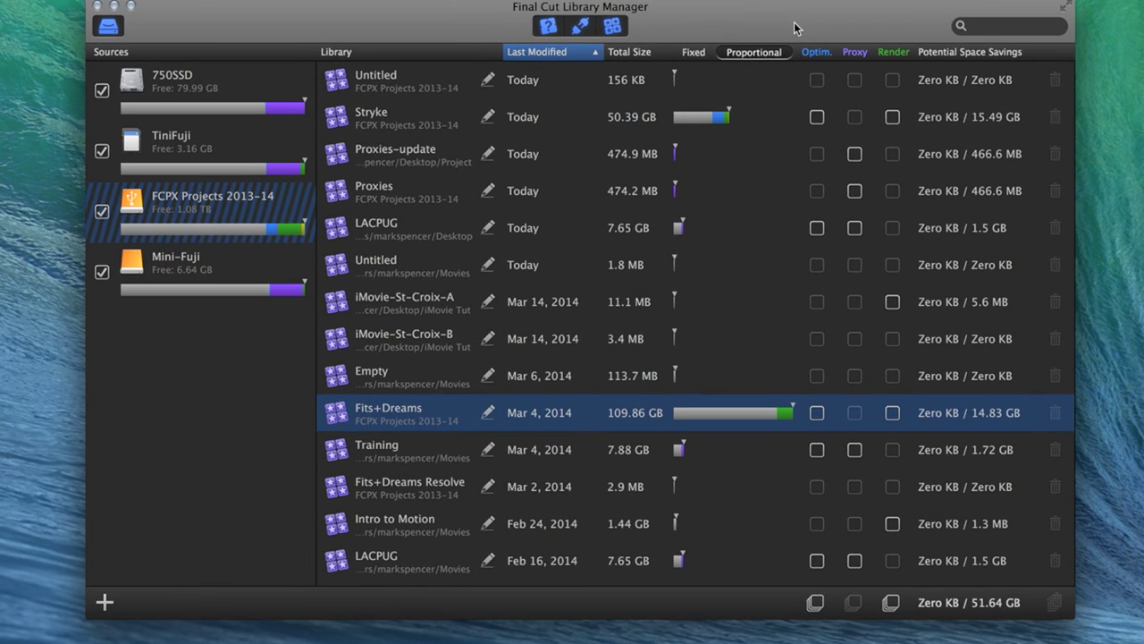
Clear the library selection and scroll through the date-sorted list
{"action": "left_click", "coordinate": [251, 328]}
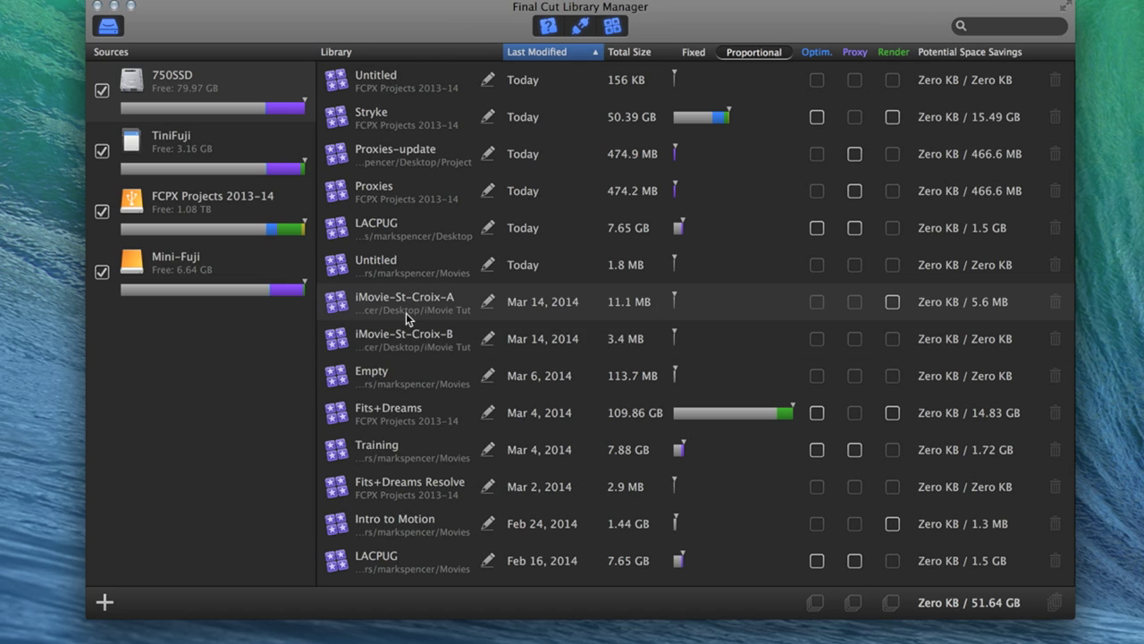
{"action": "scroll", "coordinate": [429, 205], "scroll_direction": "down", "scroll_amount": 5}
{"action": "scroll", "coordinate": [414, 259], "scroll_direction": "up", "scroll_amount": 5}
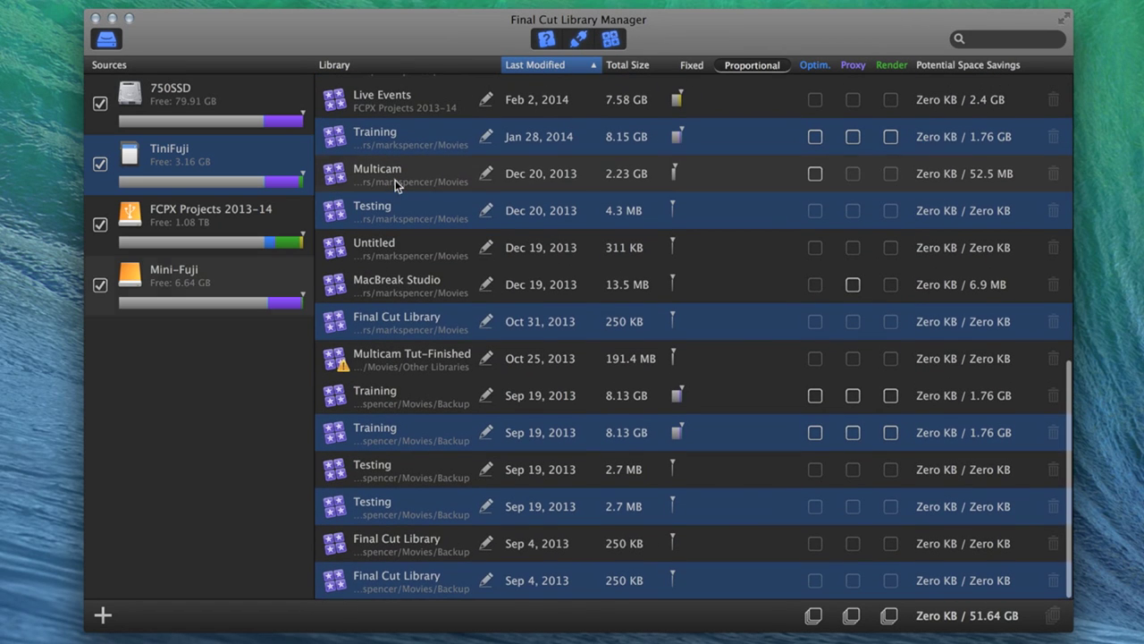
{"action": "scroll", "coordinate": [395, 180], "scroll_direction": "up", "scroll_amount": 15}
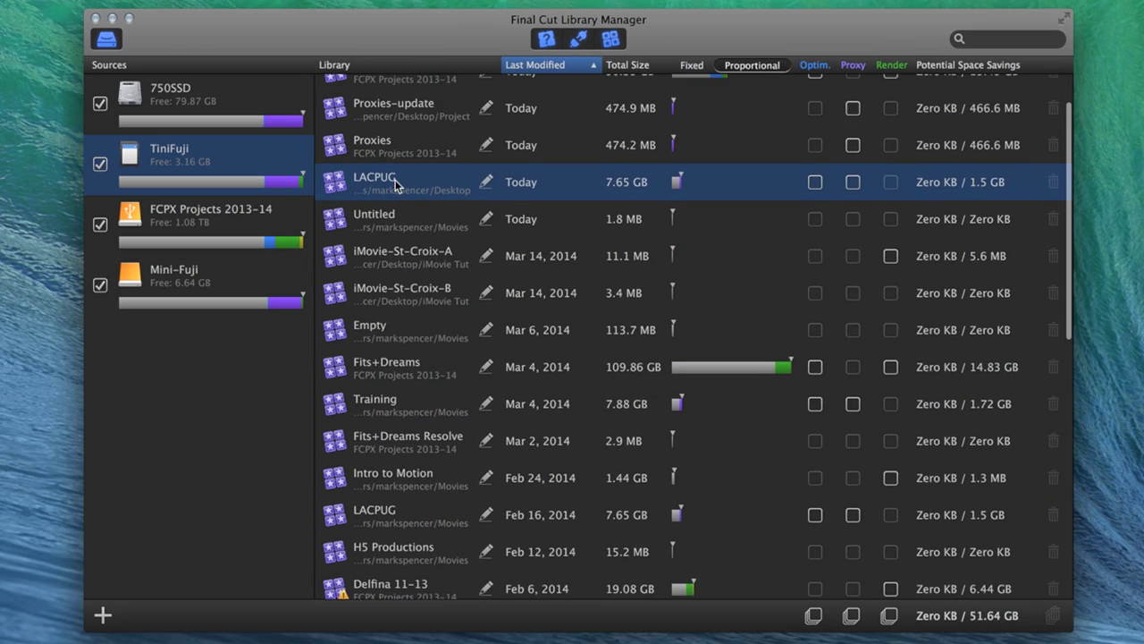
{"action": "scroll", "coordinate": [395, 184], "scroll_direction": "up", "scroll_amount": 2}
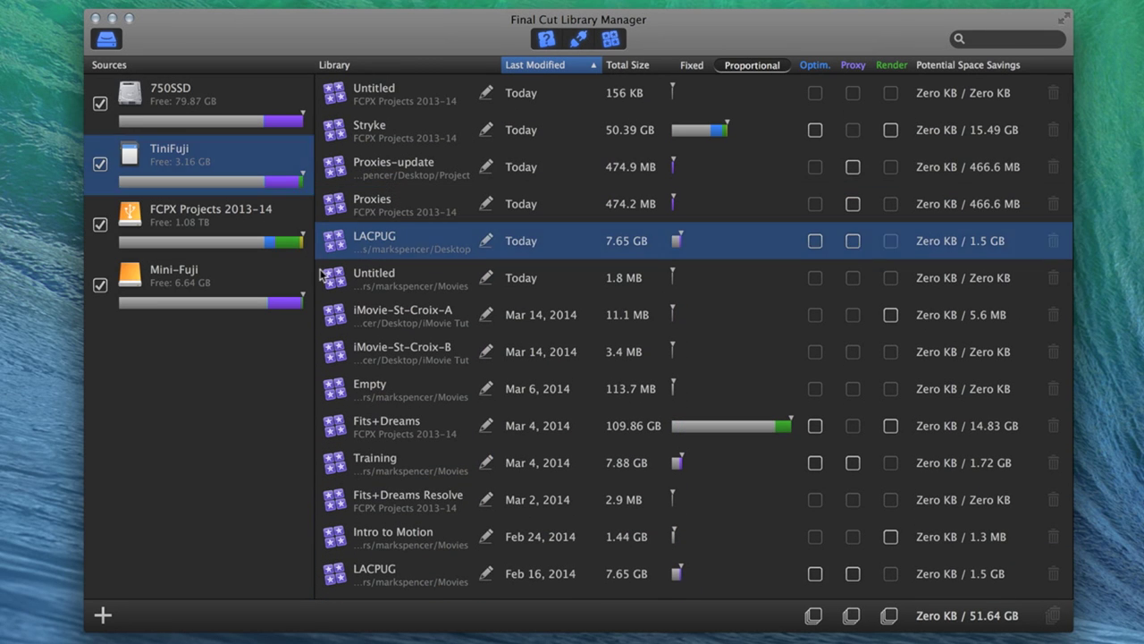